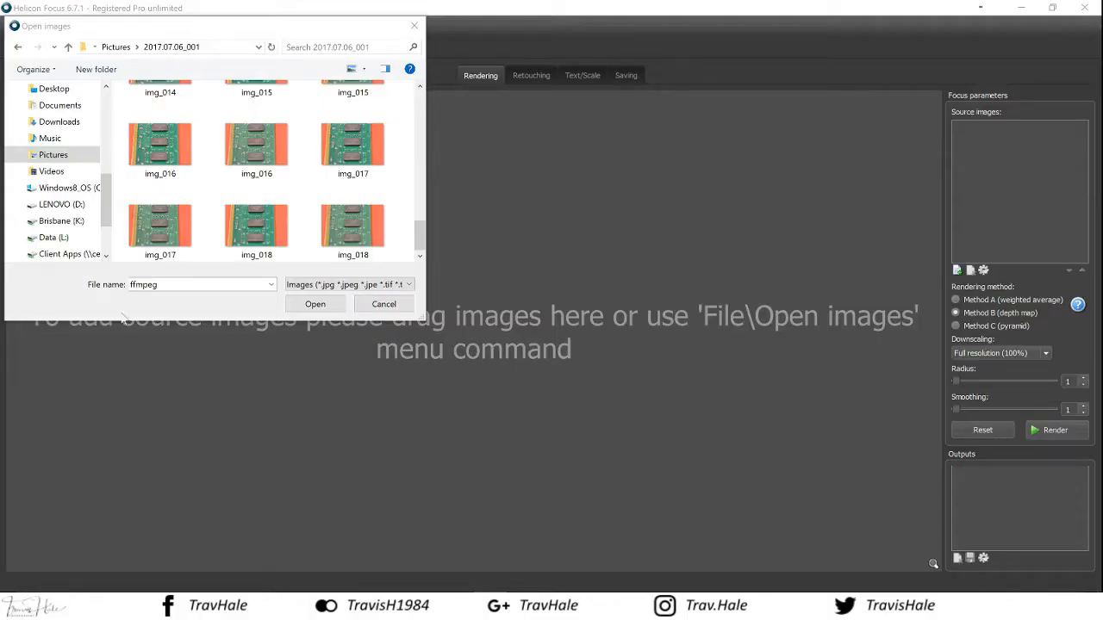
# - Select every image in the 2017.07.06_001 folder, from the last img_018 back to the first img_001
pyautogui.click(349, 246)
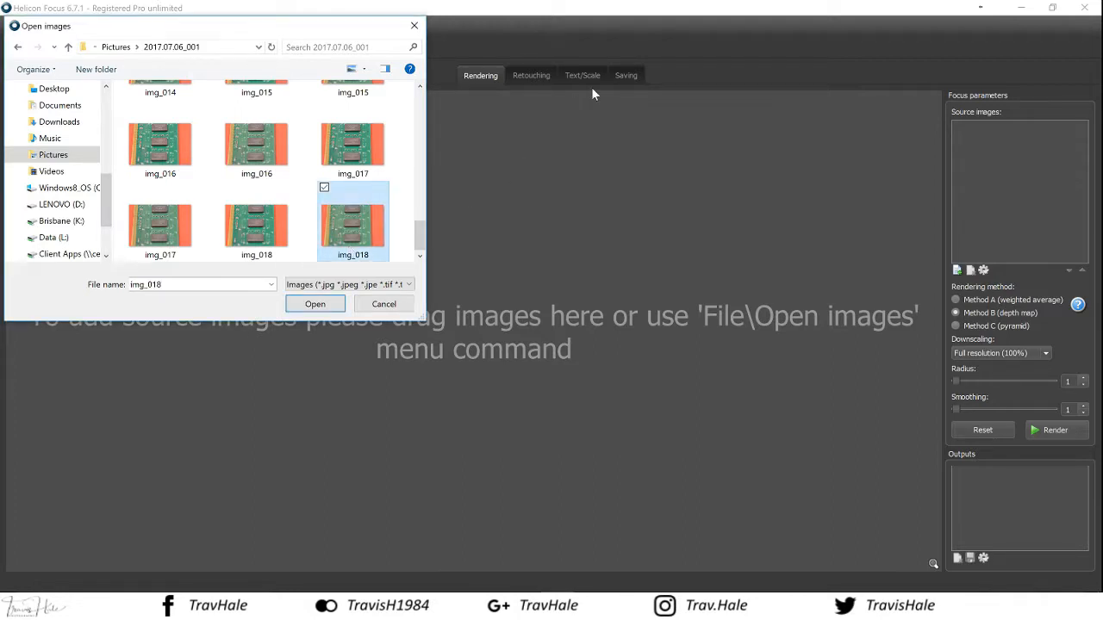
pyautogui.hotkey('shift', 'Left')
pyautogui.hotkey('shift', 'Left')
pyautogui.hotkey('shift', 'Left')
pyautogui.hotkey('shift', 'Left')
pyautogui.hotkey('shift', 'Left')
pyautogui.hotkey('shift', 'Left')
pyautogui.hotkey('shift', 'Left')
pyautogui.hotkey('shift', 'Left')
pyautogui.hotkey('shift', 'Left')
pyautogui.hotkey('shift', 'Left')
pyautogui.hotkey('shift', 'Left')
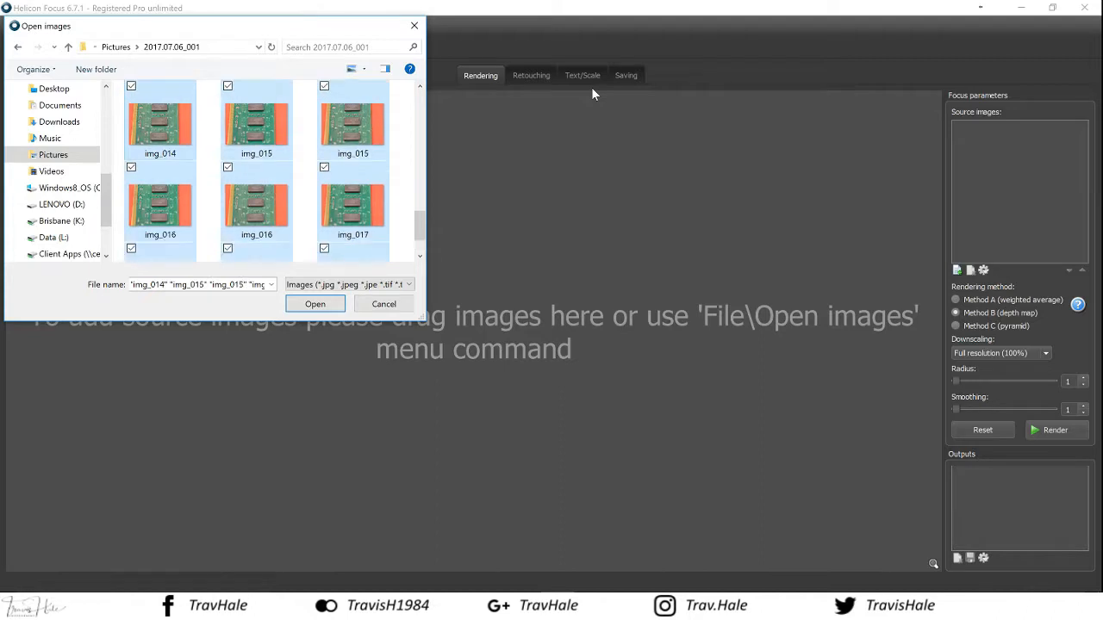
pyautogui.hotkey('shift', 'Left')
pyautogui.hotkey('shift', 'Left')
pyautogui.hotkey('shift', 'Left')
pyautogui.hotkey('shift', 'Left')
pyautogui.hotkey('shift', 'Left')
pyautogui.hotkey('shift', 'Left')
pyautogui.hotkey('shift', 'Left')
pyautogui.hotkey('shift', 'Left')
pyautogui.hotkey('shift', 'Left')
pyautogui.hotkey('shift', 'Left')
pyautogui.hotkey('shift', 'Left')
pyautogui.hotkey('shift', 'Left')
pyautogui.hotkey('shift', 'Left')
pyautogui.hotkey('shift', 'Left')
pyautogui.hotkey('shift', 'Left')
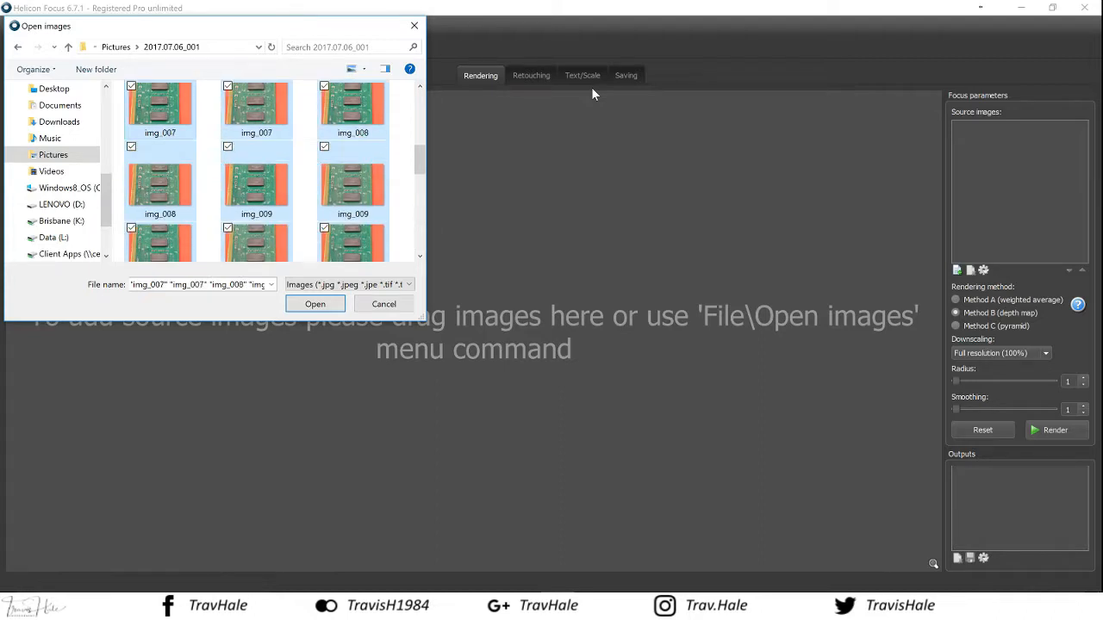
pyautogui.hotkey('shift', 'Left')
pyautogui.hotkey('shift', 'Left')
pyautogui.hotkey('shift', 'Left')
pyautogui.hotkey('shift', 'Left')
pyautogui.hotkey('shift', 'Left')
pyautogui.hotkey('shift', 'Left')
pyautogui.hotkey('shift', 'Left')
pyautogui.hotkey('shift', 'Left')
pyautogui.hotkey('shift', 'Left')
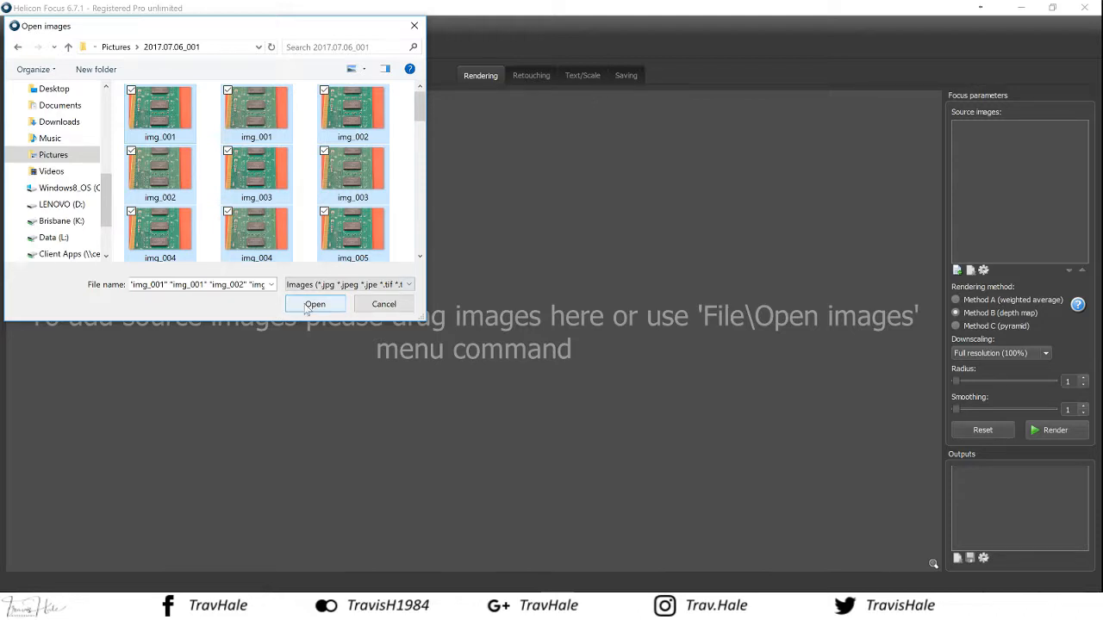
# - Restrict the file type to Raw files and open all the raw images in the 2017.07.06_001 folder as source images
pyautogui.click(323, 285)
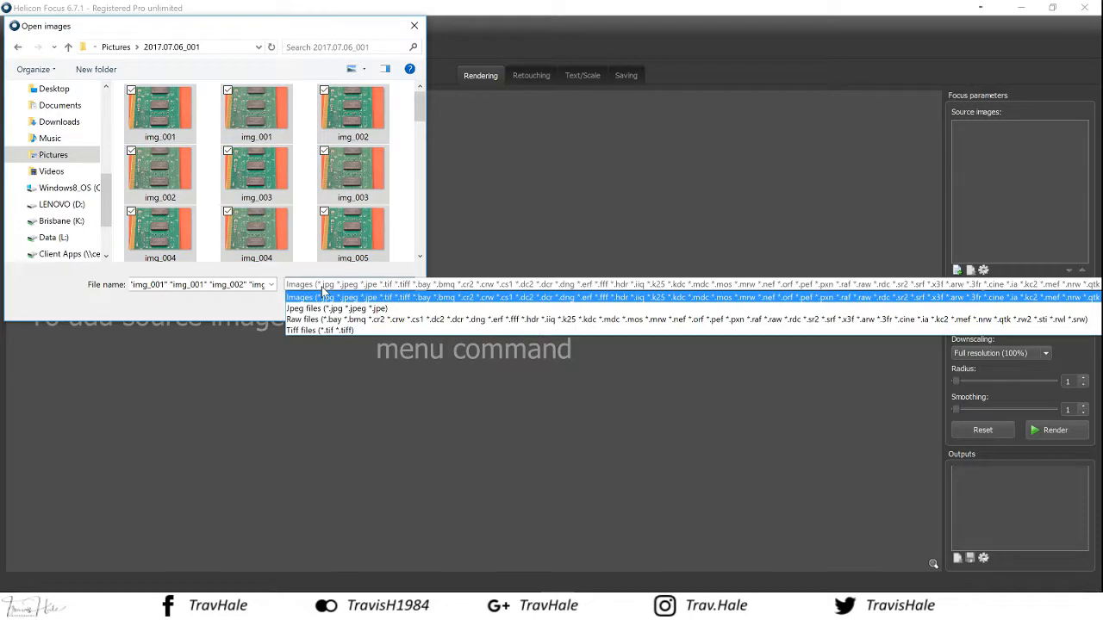
pyautogui.click(325, 319)
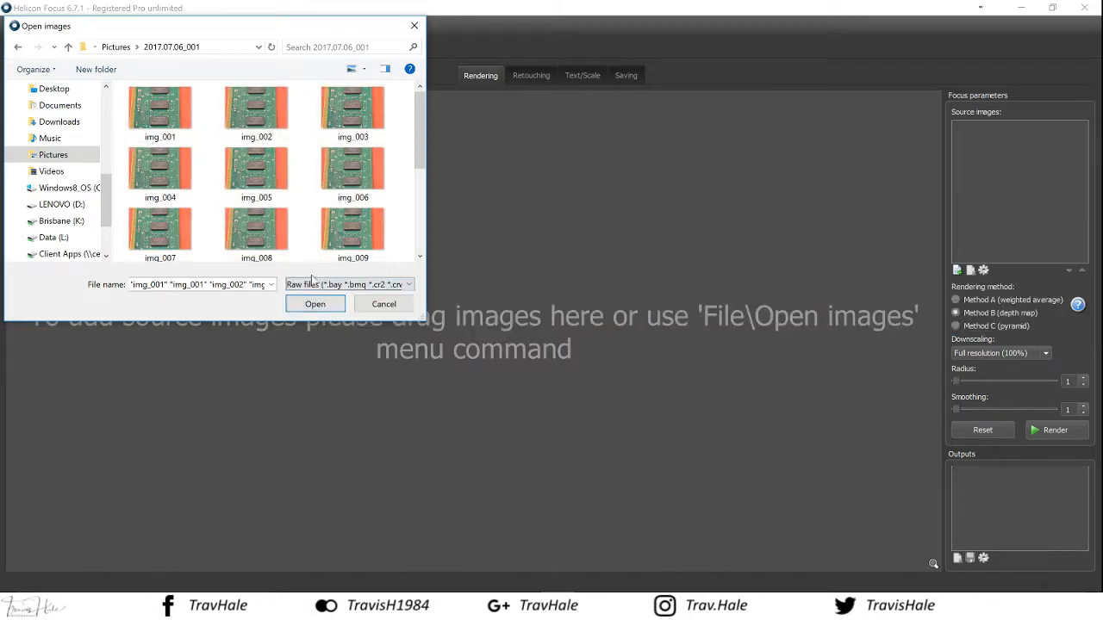
pyautogui.click(168, 109)
pyautogui.hotkey('ctrl', 'a')
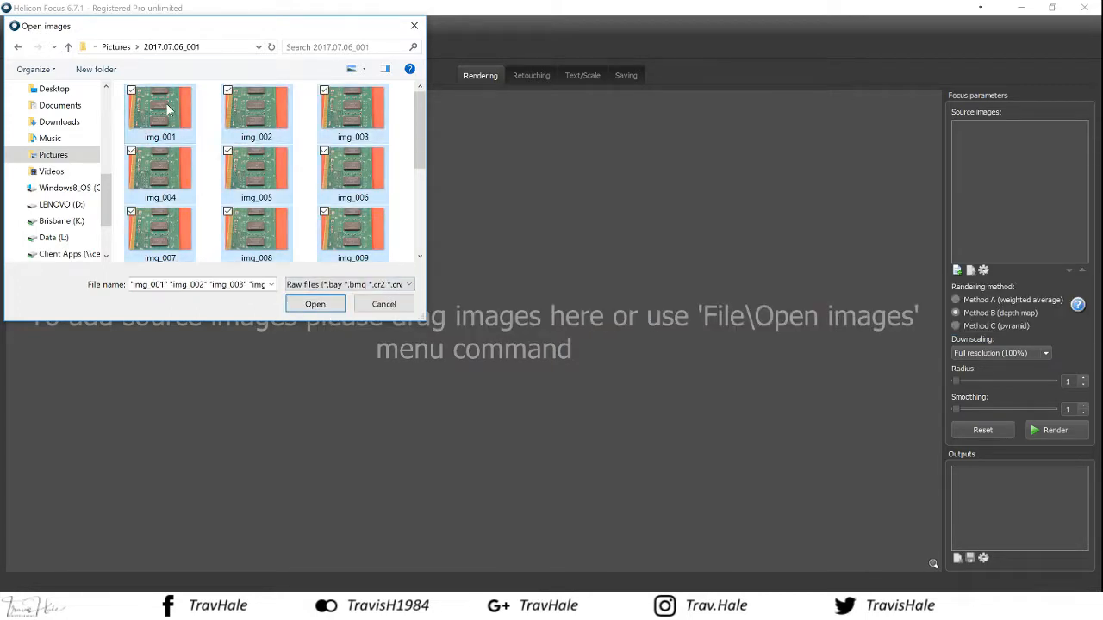
pyautogui.press('Return')
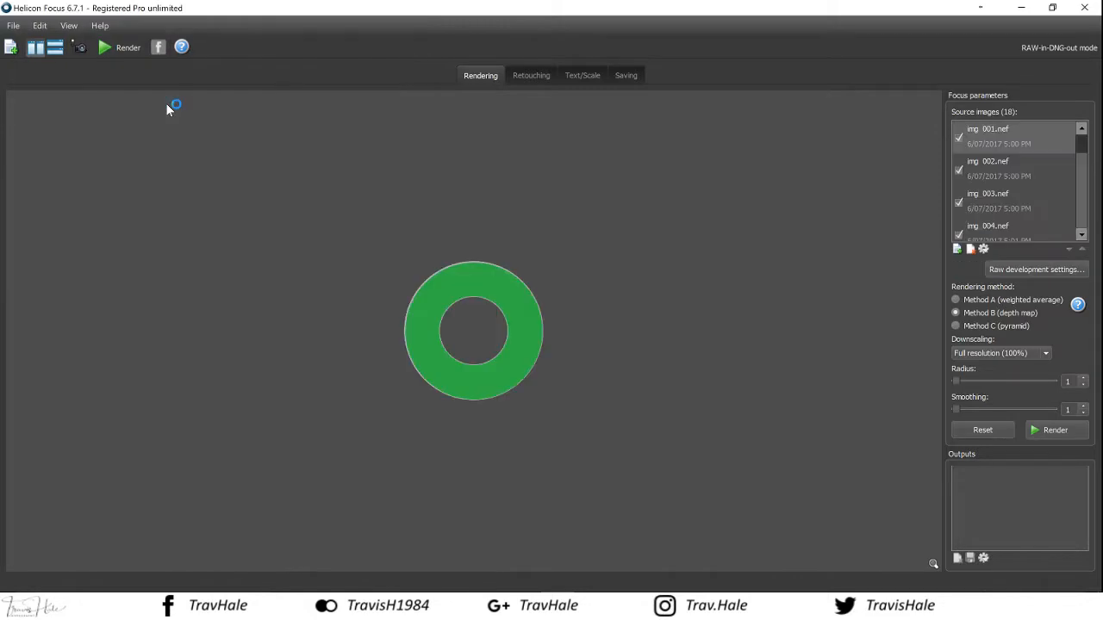